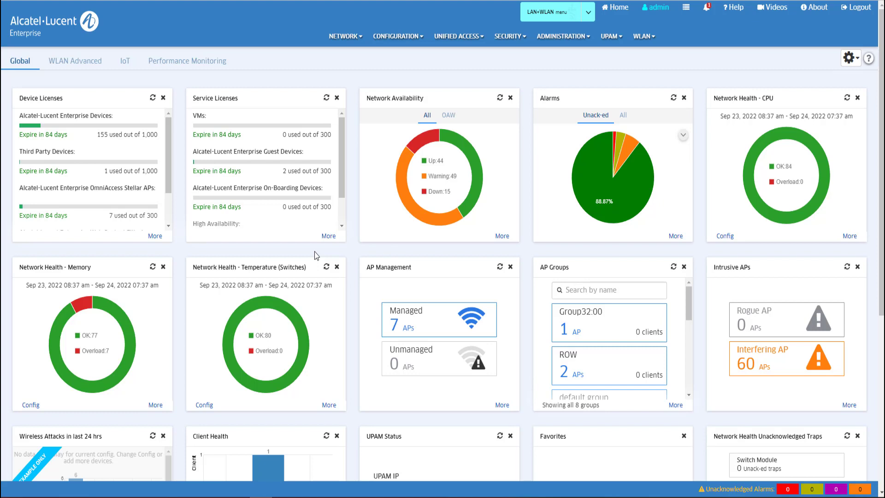
Open the WLAN menu from the OmniVista Global dashboard
left_click(647, 41)
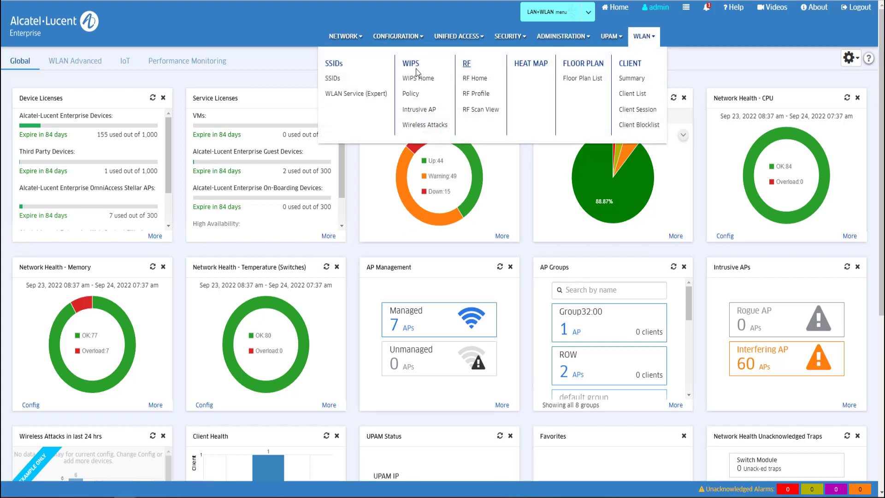
Edit the Guest0 SSID and customize its Guest Access Strategy down to Self-Registration Strategy
left_click(333, 78)
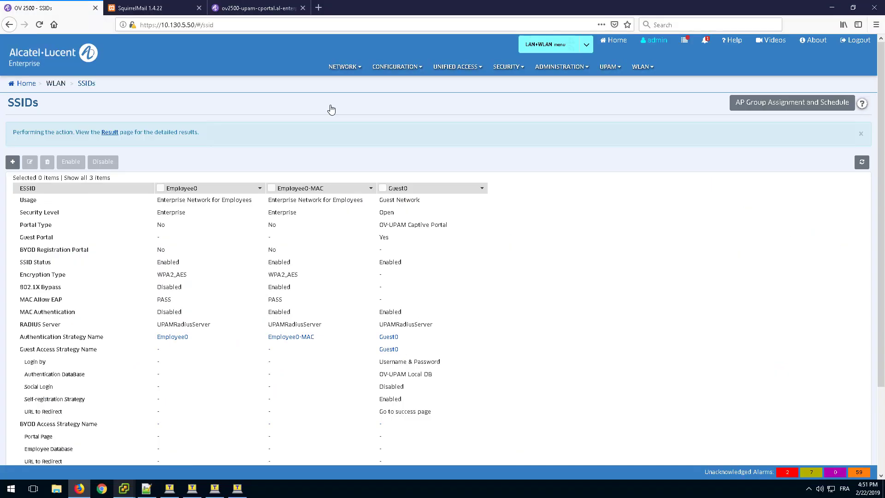
left_click(383, 189)
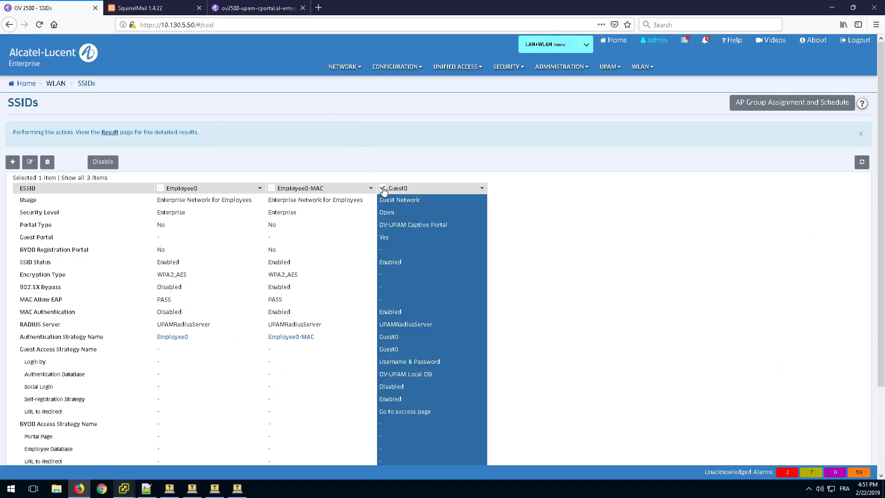
left_click(29, 163)
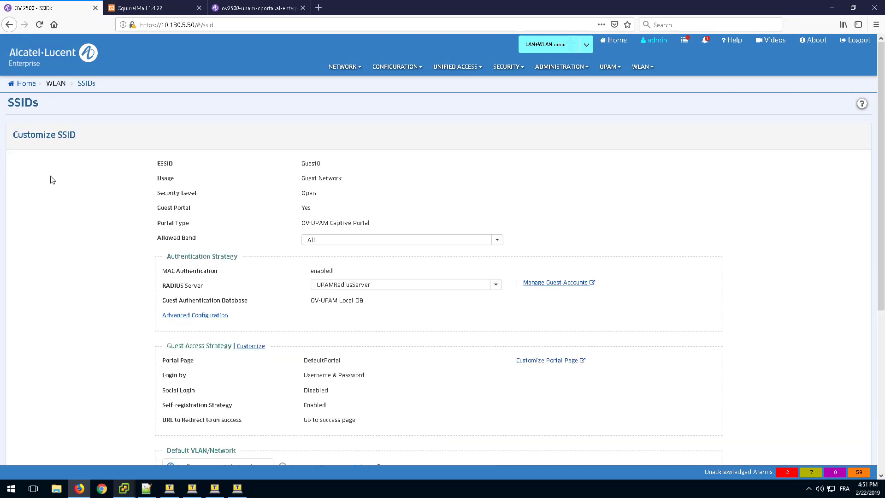
left_click(250, 349)
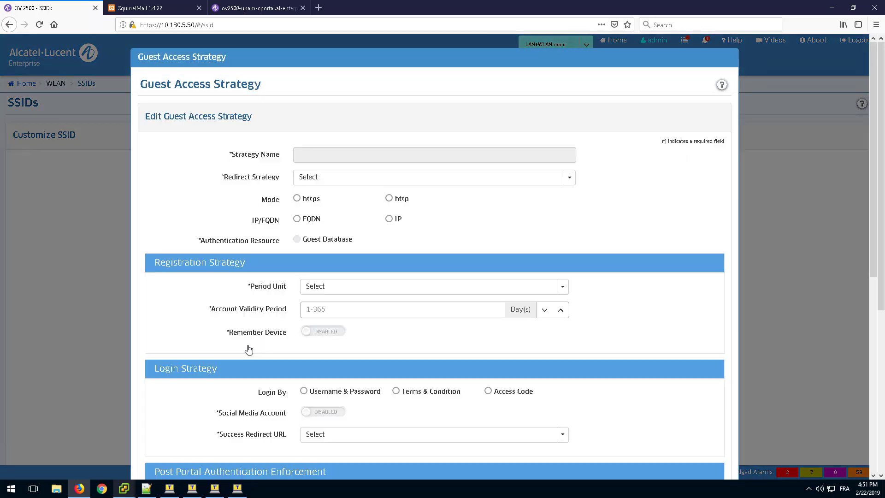
scroll(477, 350, "down", 9)
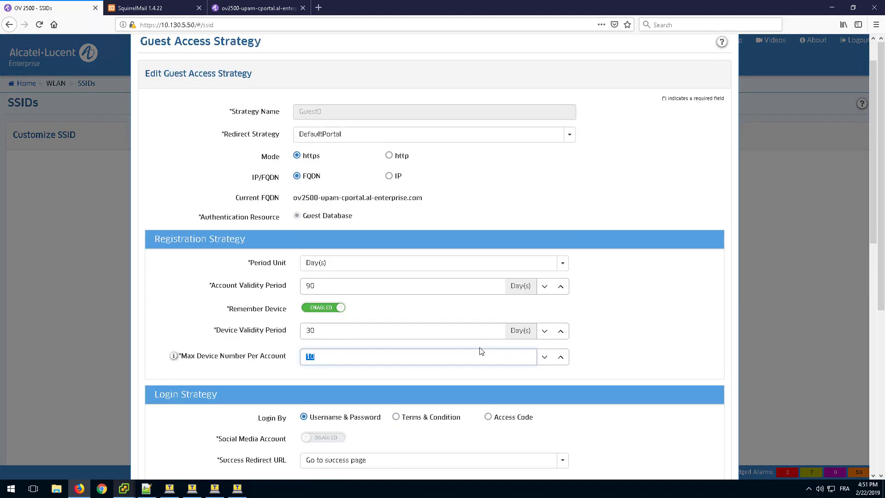
scroll(481, 352, "down", 4)
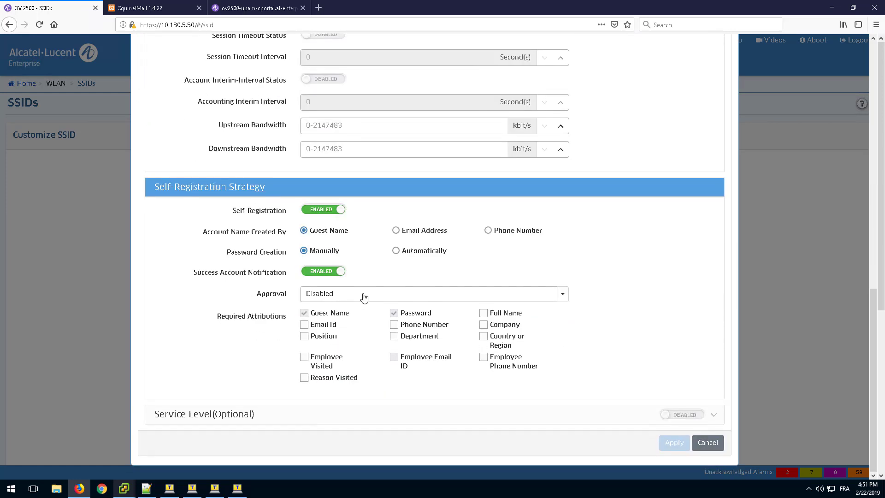
left_click(368, 299)
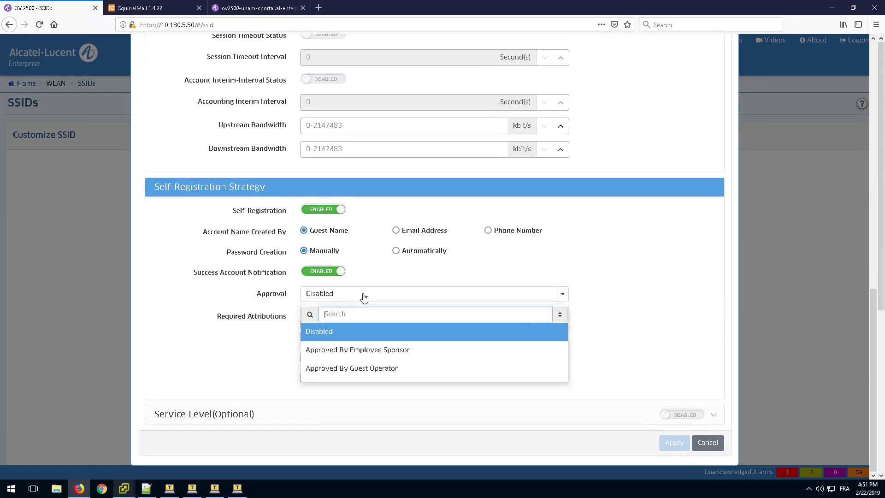
left_click(380, 353)
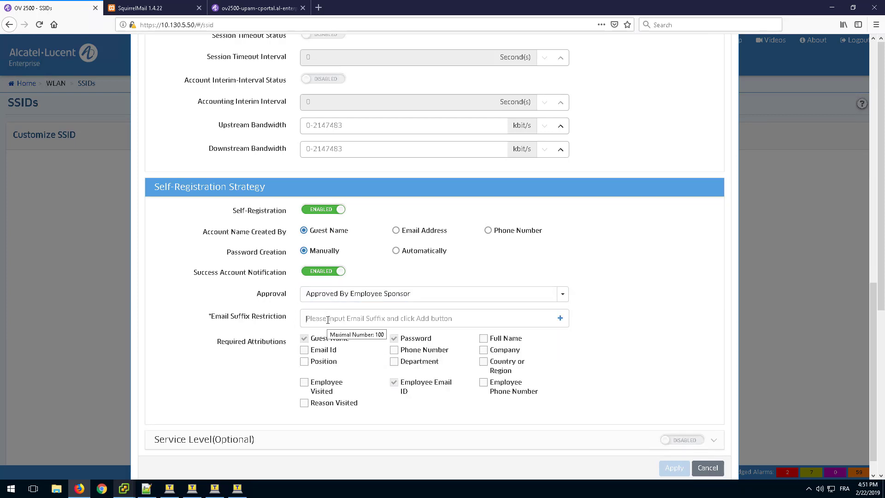
type("@company")
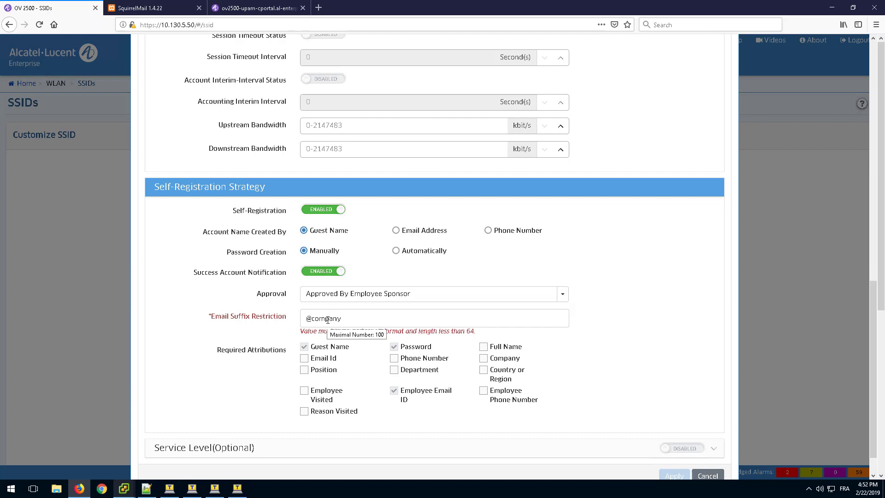
type(".com")
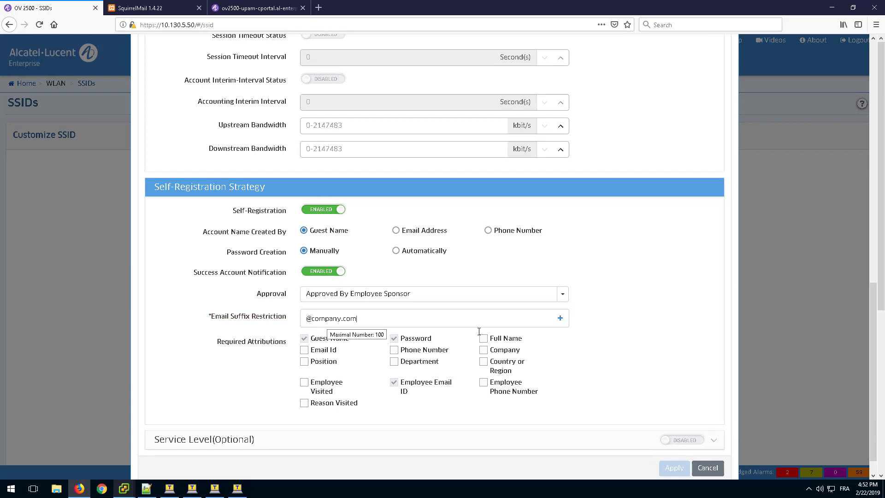
left_click(561, 318)
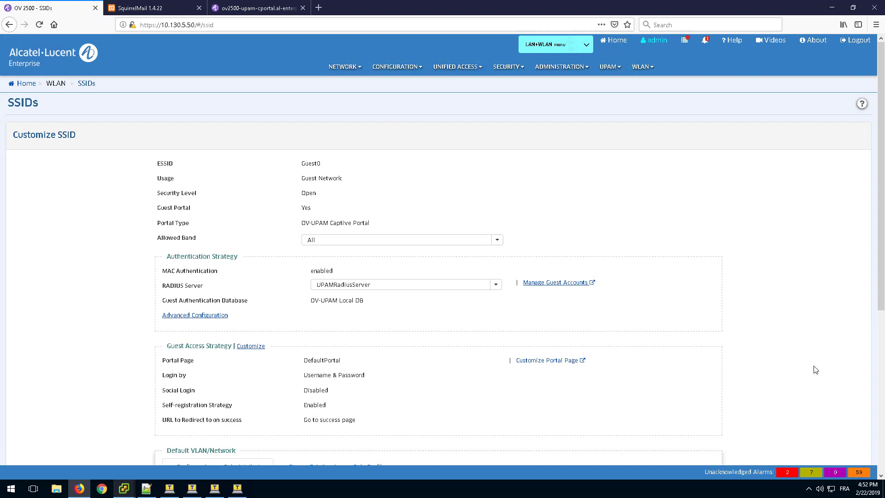
Save the Guest0 SSID and apply it to its AP group
left_click_drag(880, 306, 880, 464)
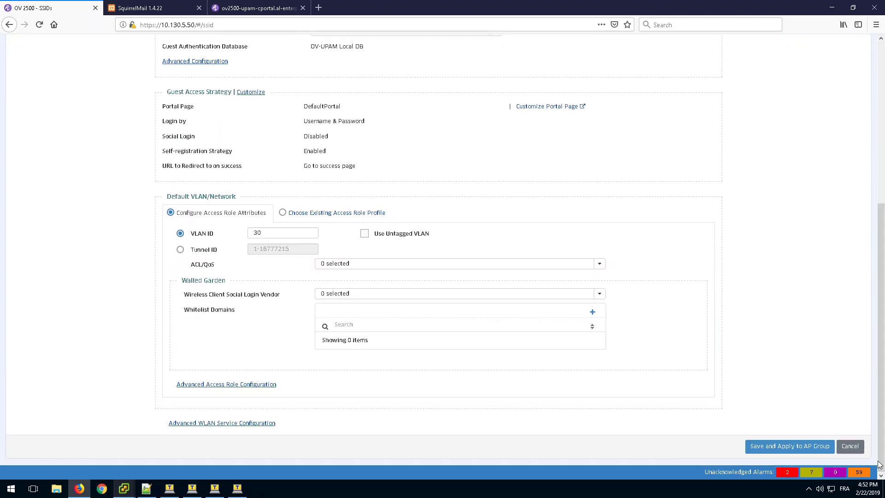
left_click(762, 449)
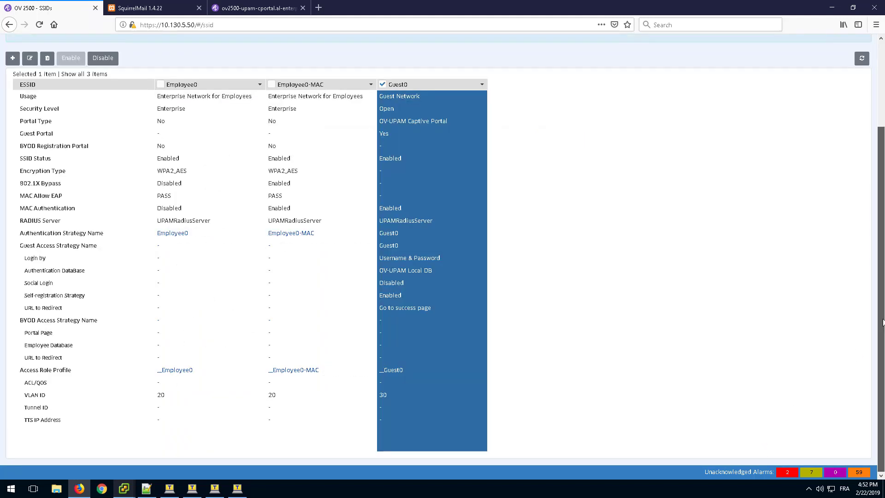
left_click_drag(881, 348, 882, 227)
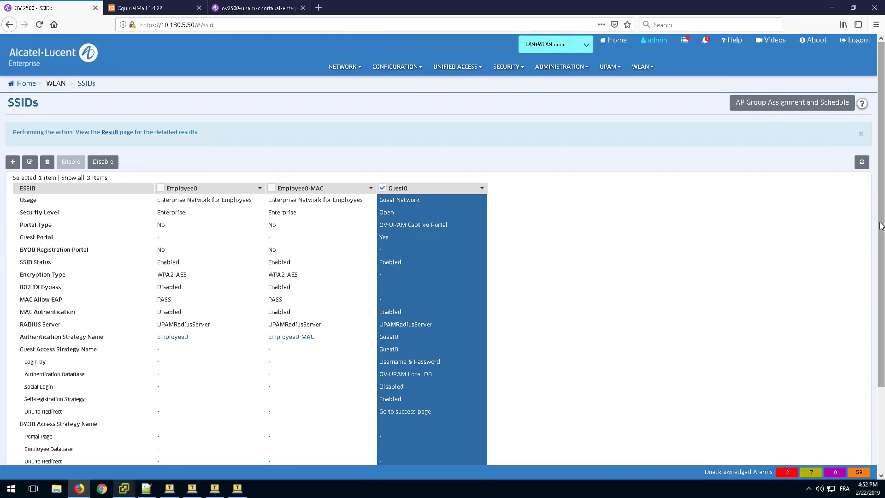
Open the UPAM Email Server settings and restore mail.company.com as the SMTP server
left_click(617, 71)
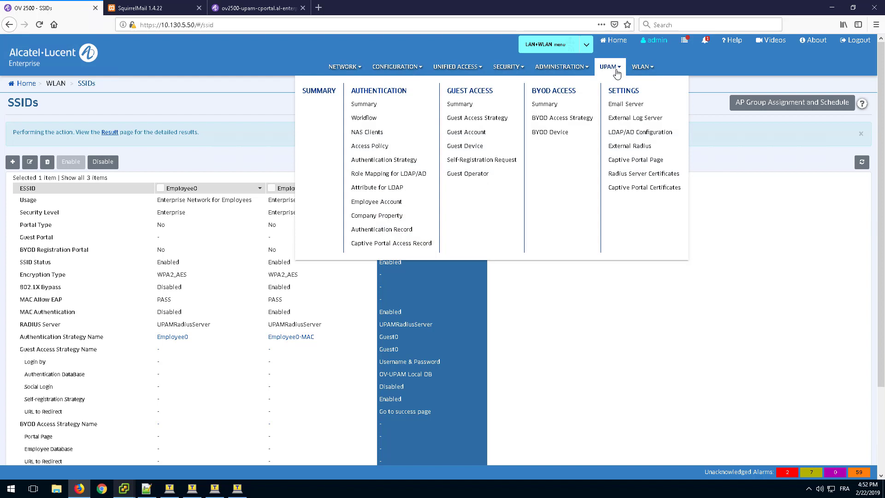
left_click(625, 107)
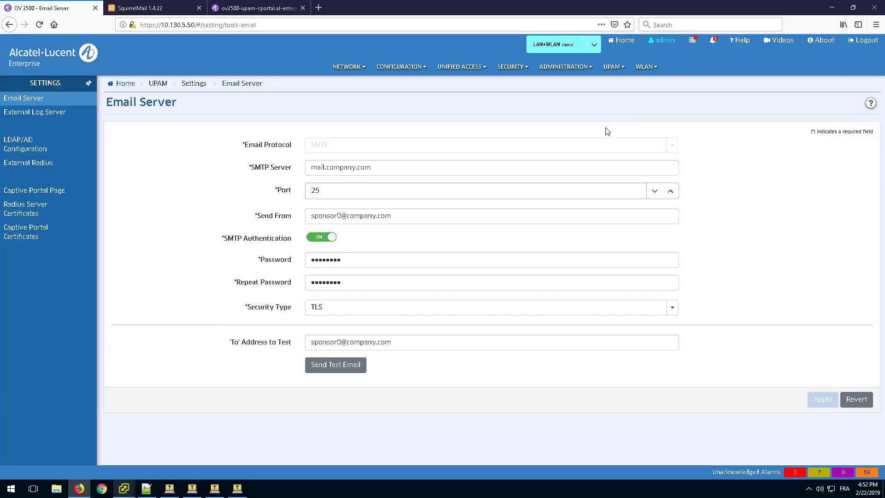
left_click(391, 173)
type("mail.company.com")
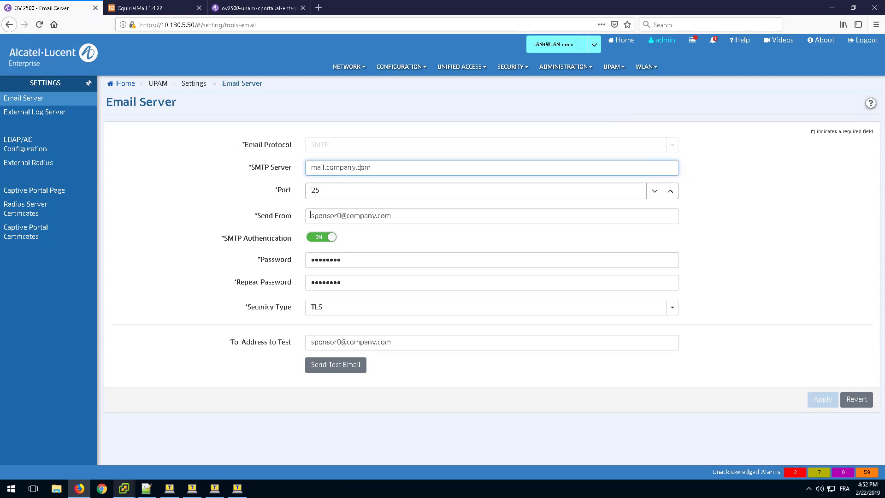
Check the sender address and both SMTP password entries, keeping TLS as the security type
left_click_drag(309, 215, 396, 214)
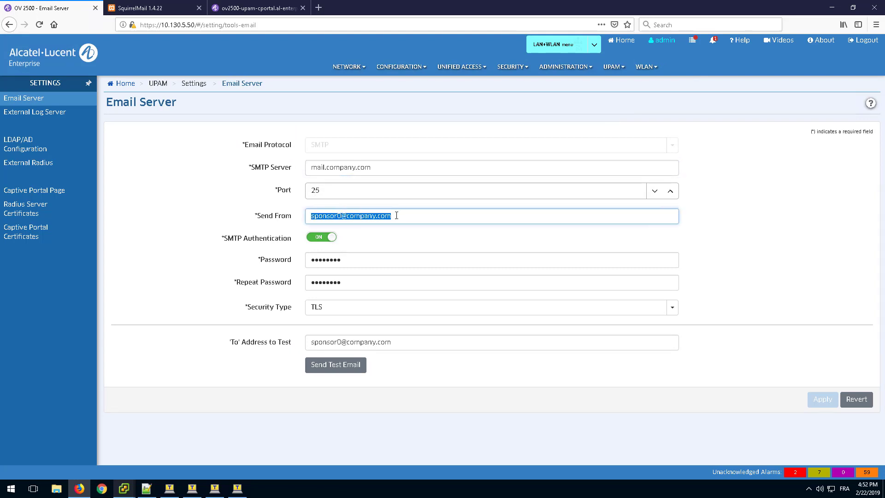
left_click(396, 215)
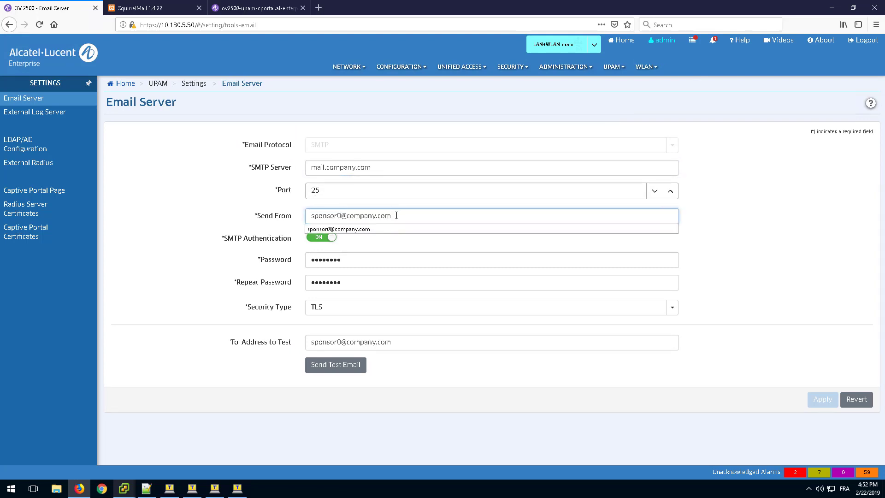
left_click(344, 262)
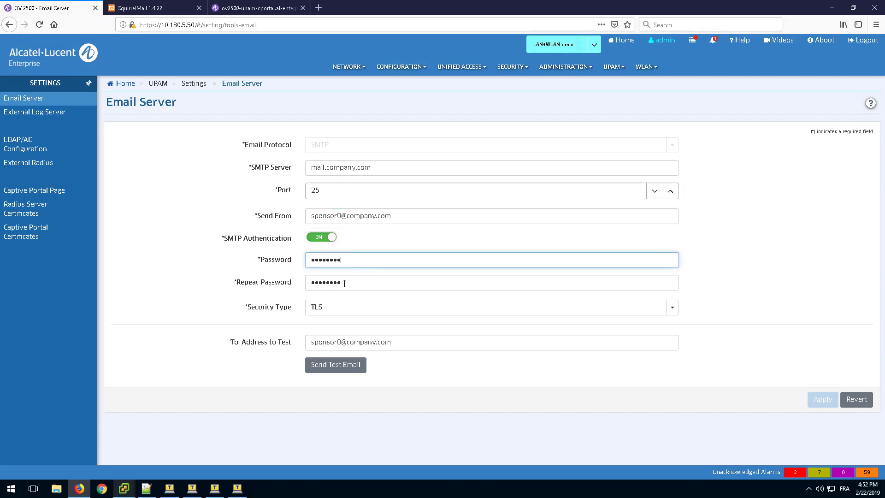
left_click(344, 283)
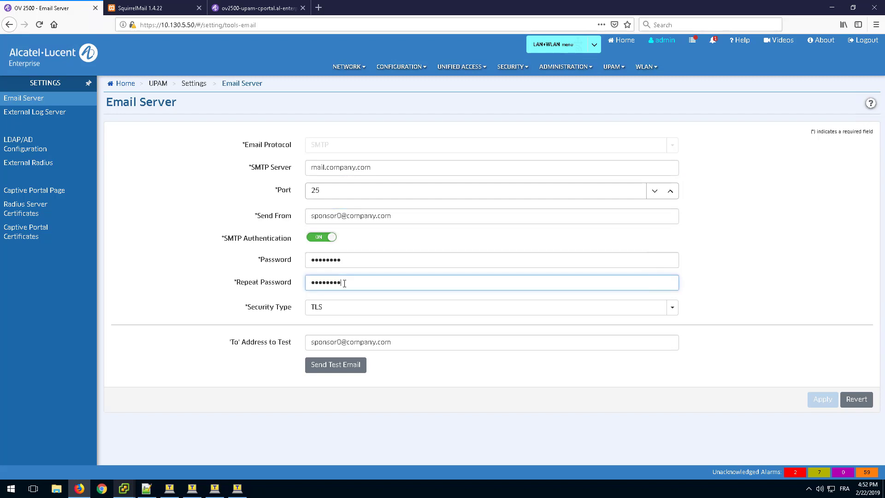
left_click(334, 313)
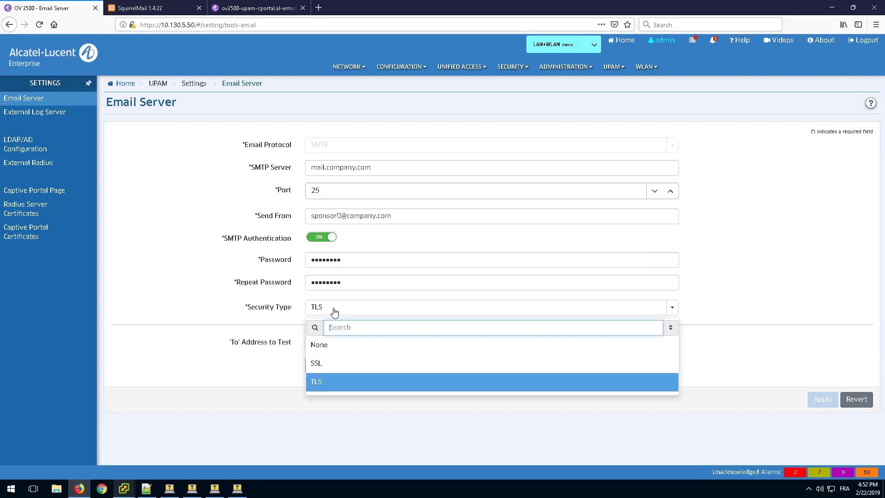
left_click(322, 384)
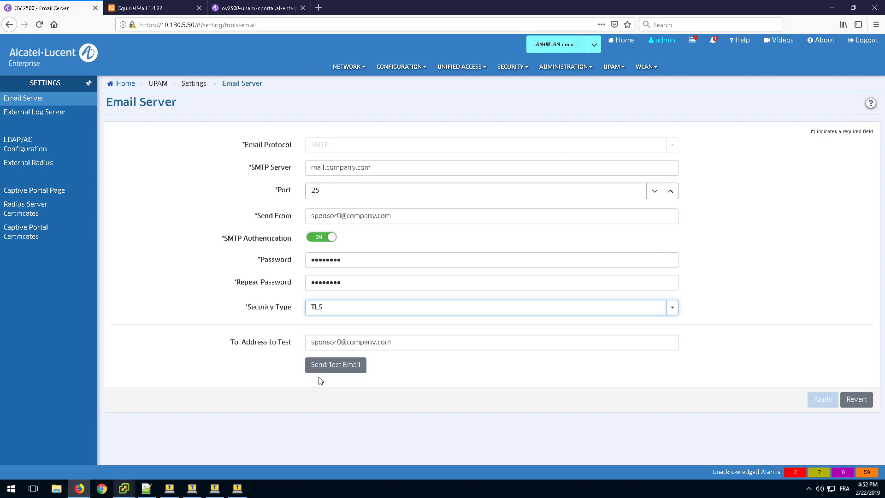
key("alt+Tab")
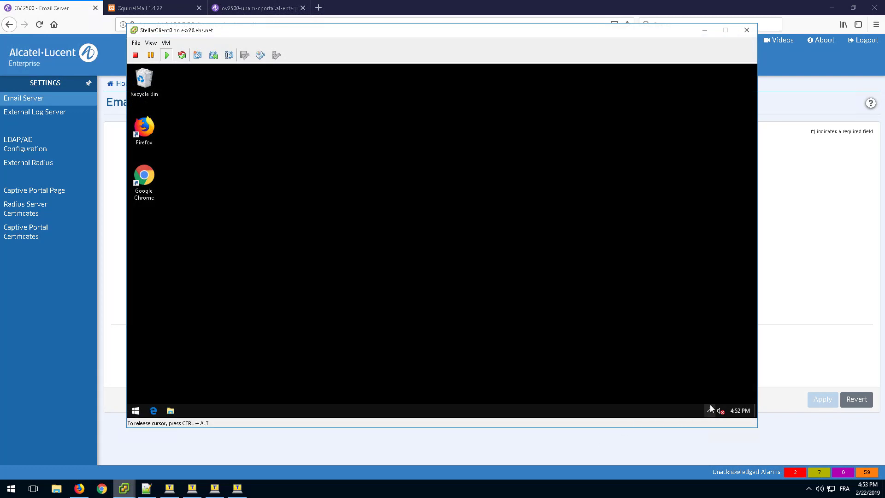
Join the open Guest0 Wi-Fi from the VM's tray flyout and launch the captive portal login page
left_click(710, 407)
left_click(701, 395)
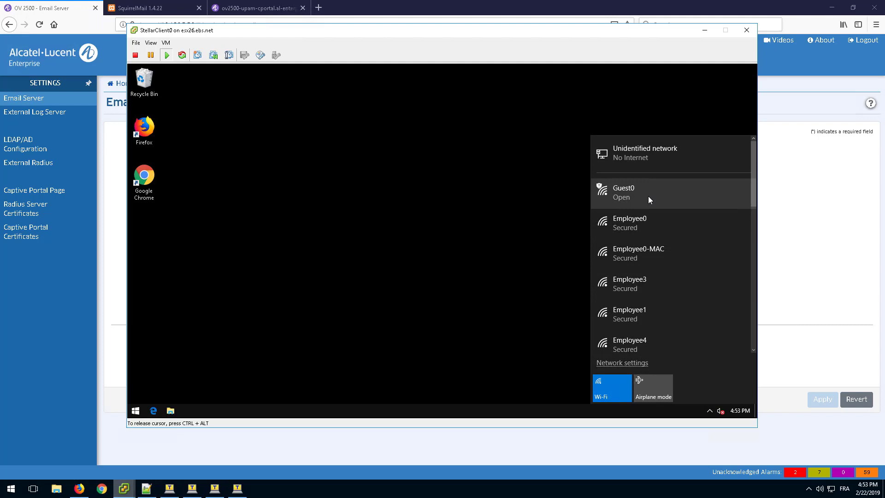
left_click(649, 195)
left_click(700, 258)
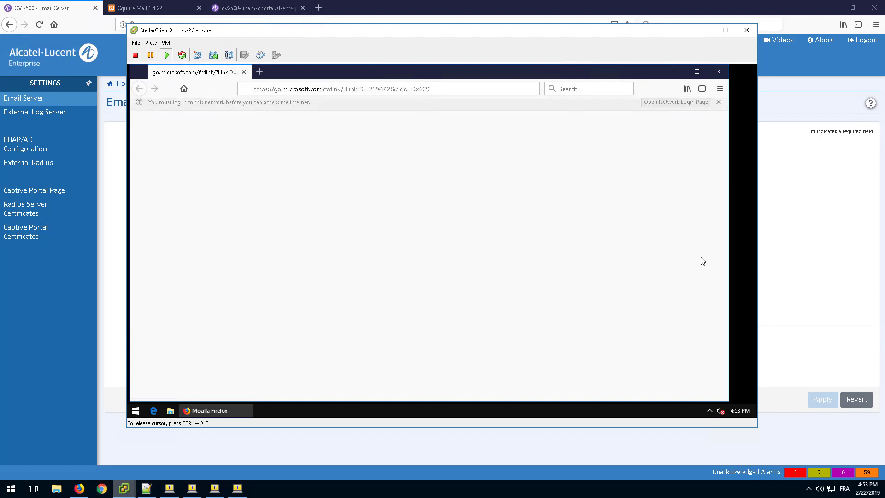
left_click(480, 294)
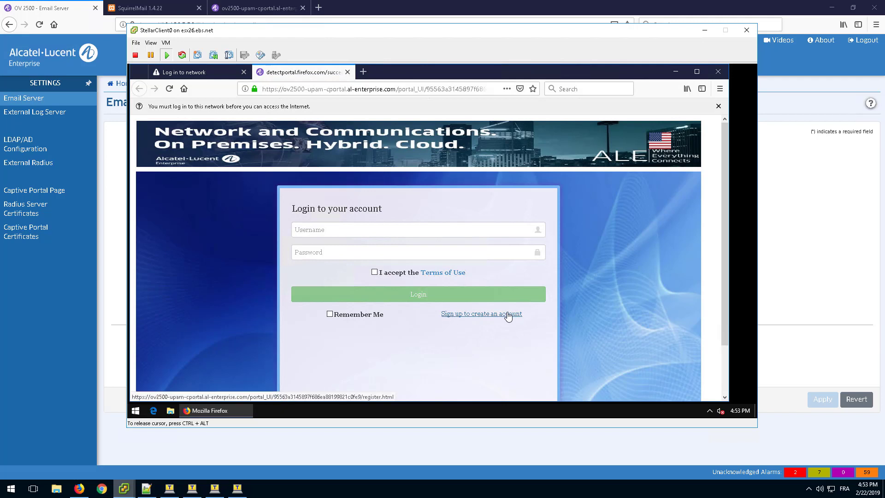
Self-register a guest with name, password and employee sponsor email, then submit and acknowledge it
left_click(514, 315)
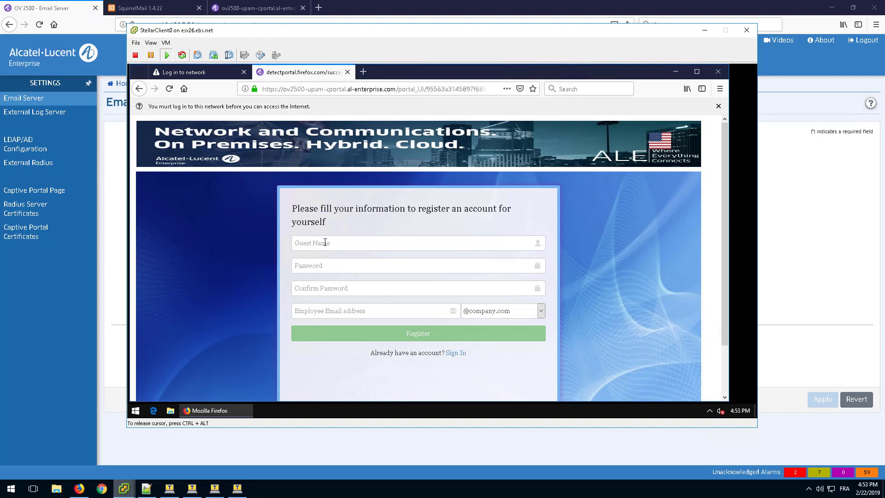
left_click(325, 243)
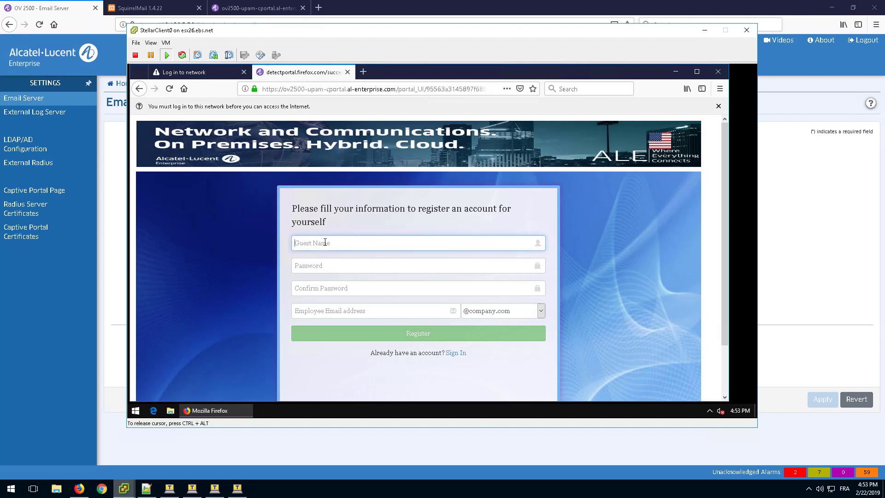
type("Gues")
key("Tab")
type("•••••••")
key("Tab")
type("•••••••")
key("Tab")
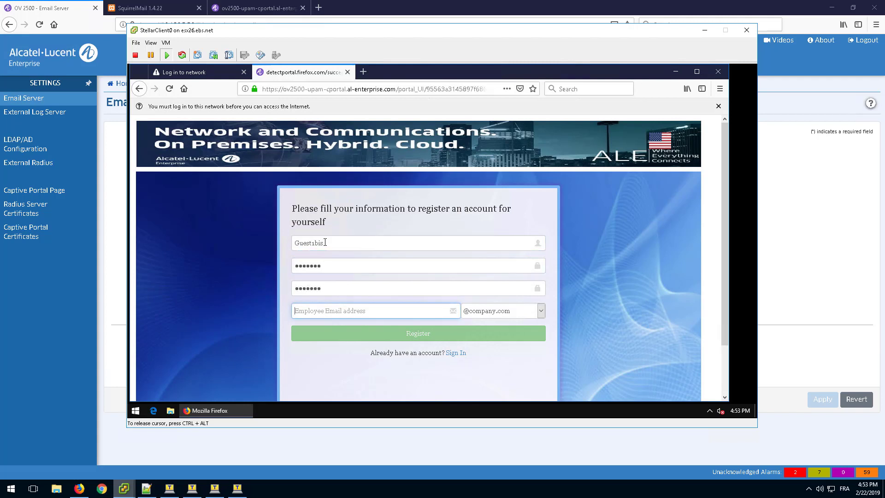
type("sponsoro")
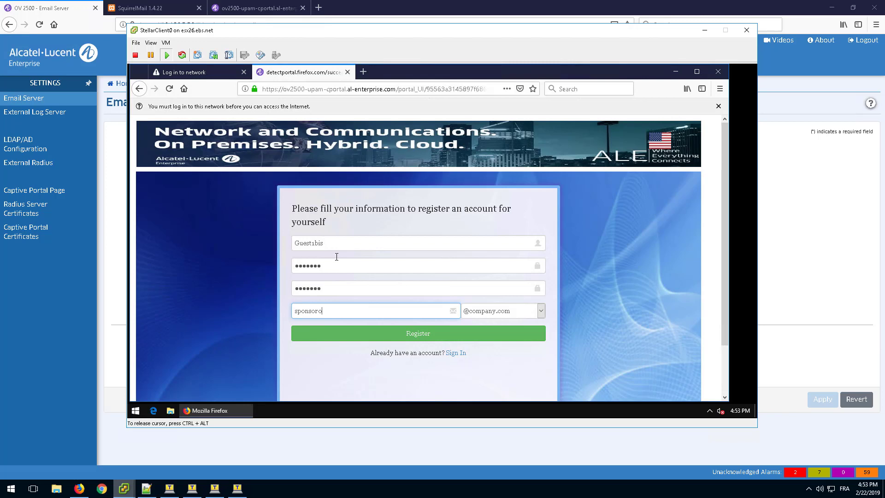
left_click(396, 336)
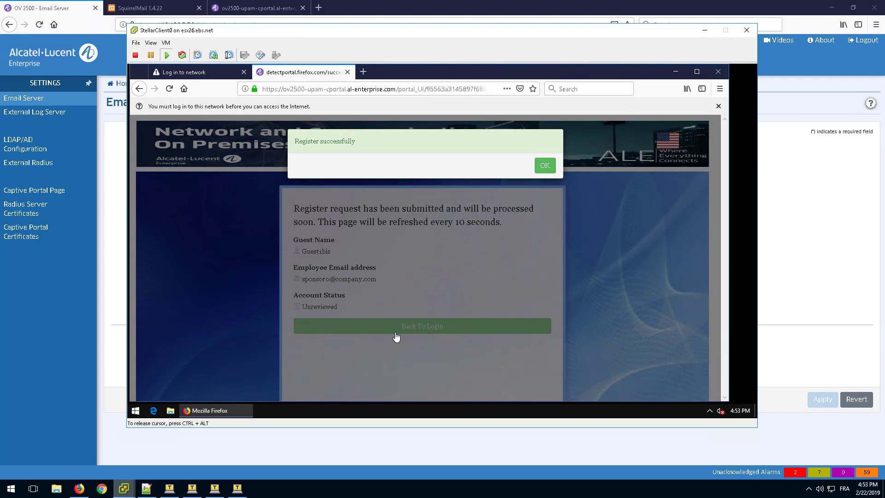
left_click(545, 165)
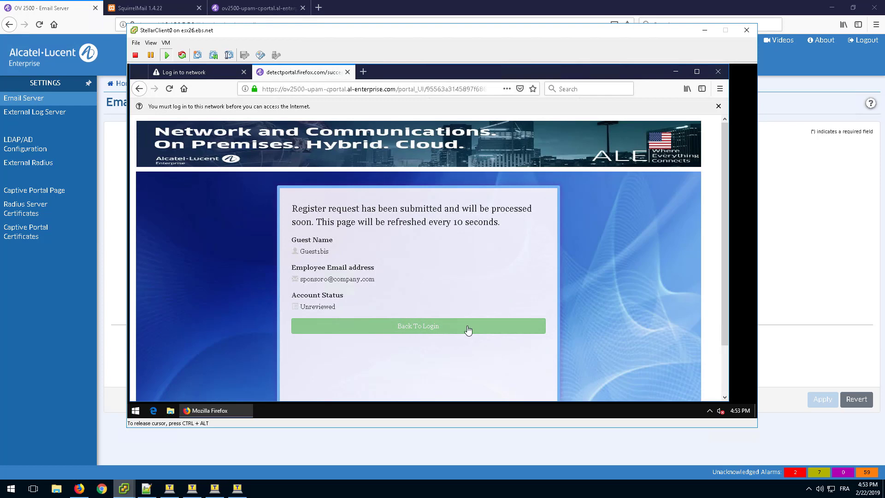
Open the newest Sponsor Request Notification in the SquirrelMail inbox and approve the guest's request
left_click(164, 11)
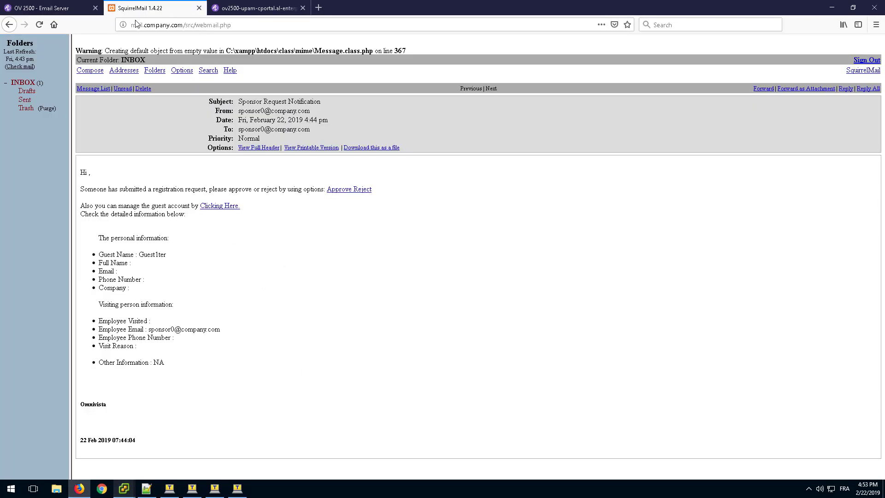
left_click(20, 85)
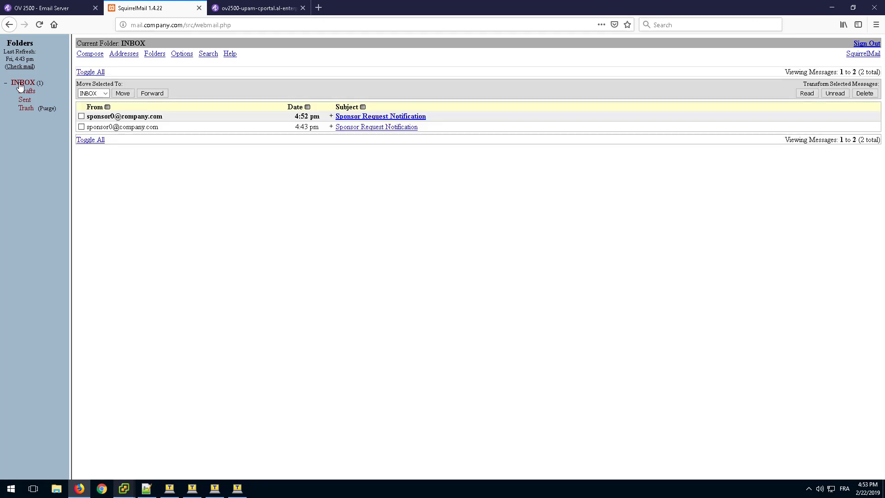
left_click(417, 118)
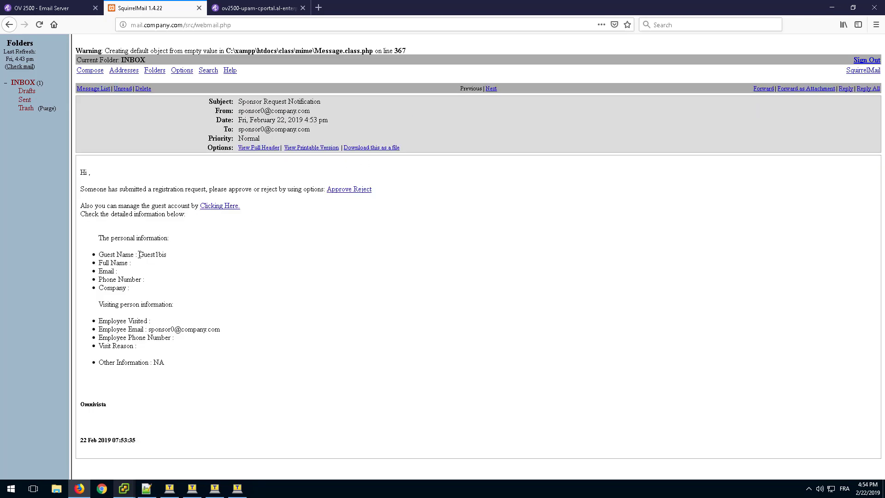
left_click_drag(140, 254, 169, 258)
left_click(169, 257)
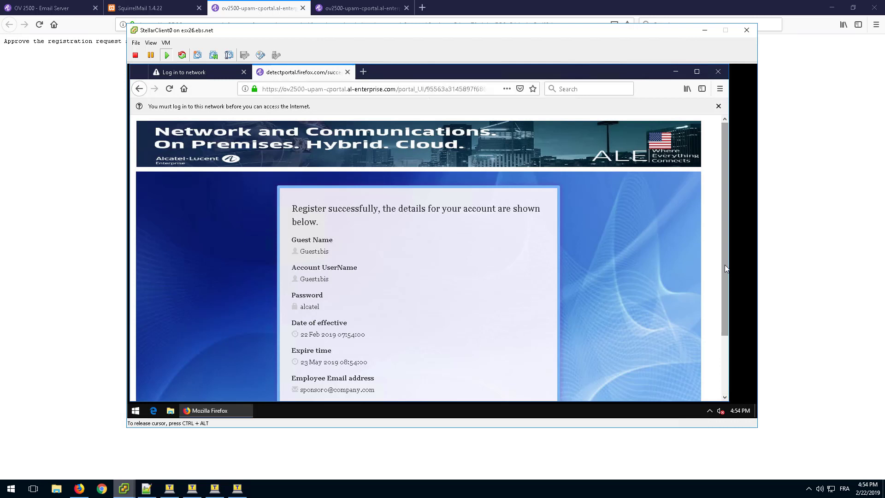
Return to the portal login and sign in with the guest's username and password, accepting the Terms of Use
scroll(724, 323, "down", 2)
scroll(726, 382, "down", 1)
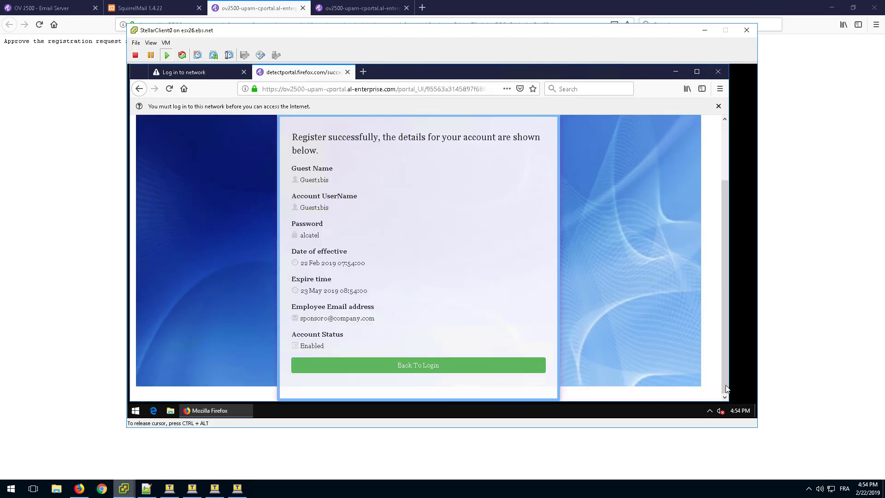
left_click(399, 364)
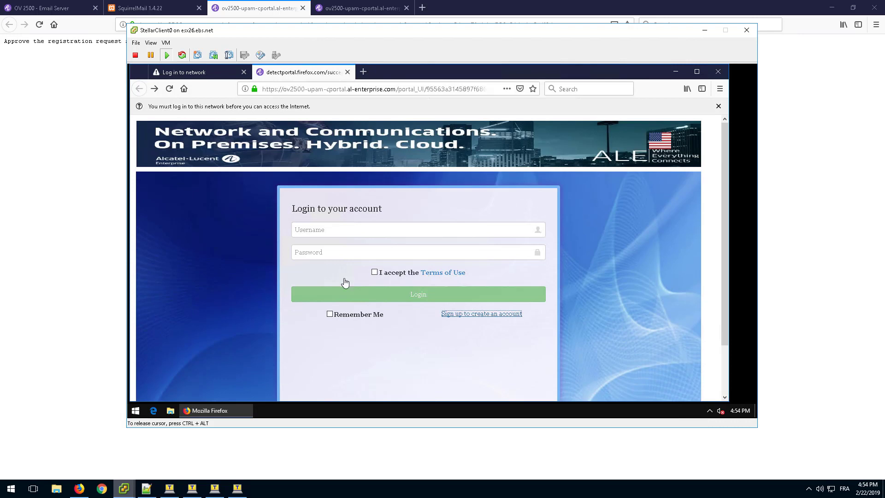
left_click(322, 230)
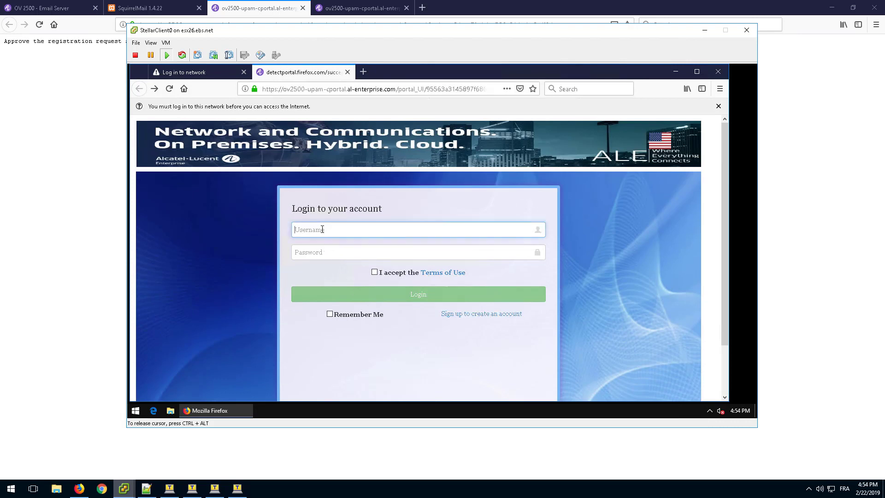
type("Guest1bi")
key("Tab")
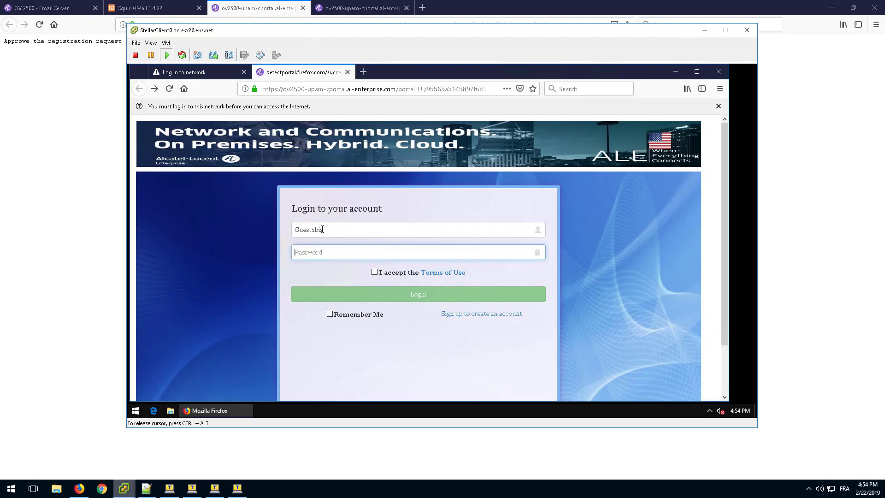
type("******")
left_click(375, 273)
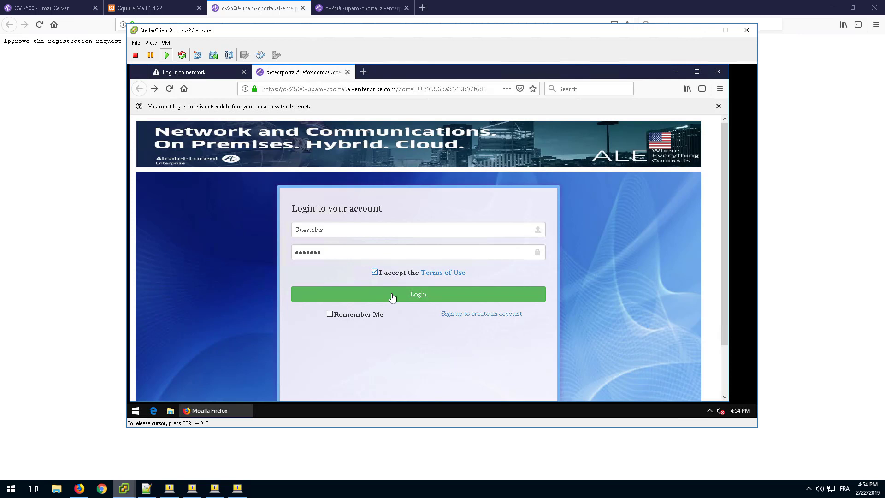
left_click(392, 297)
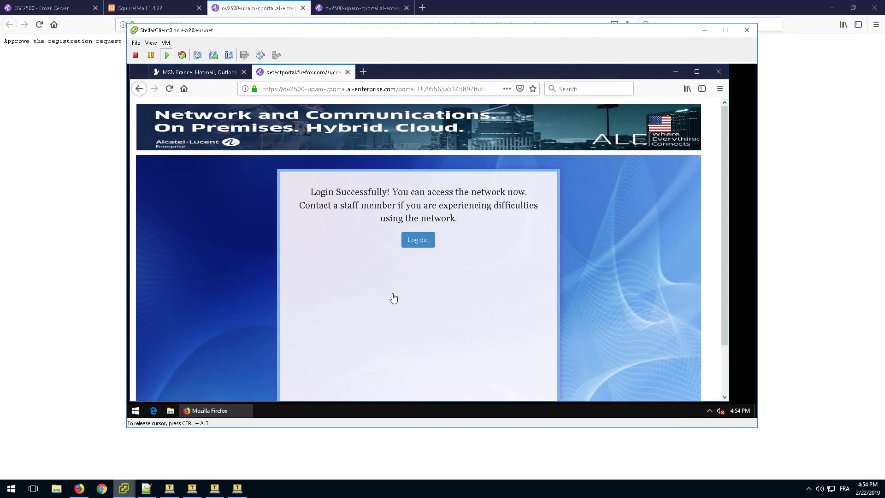
Open UPAM Self-Registration Request in OV 2500 and view the newest request's details showing Approved
left_click(38, 11)
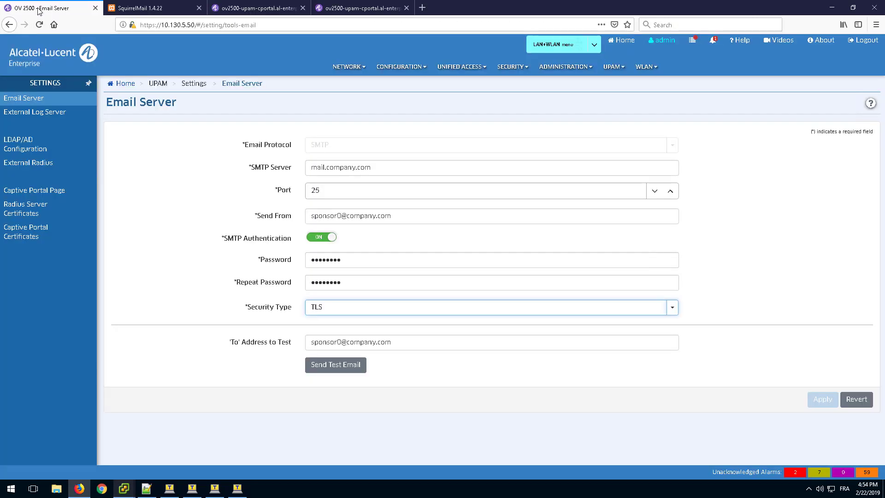
left_click(608, 68)
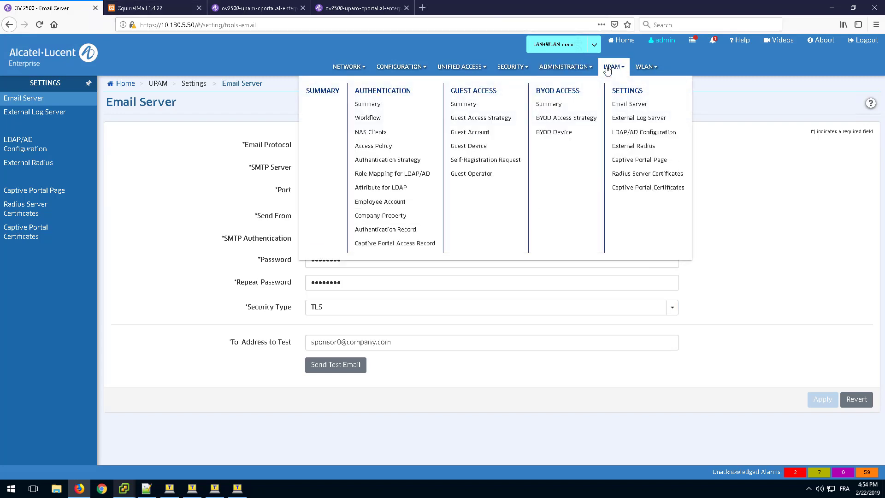
left_click(470, 162)
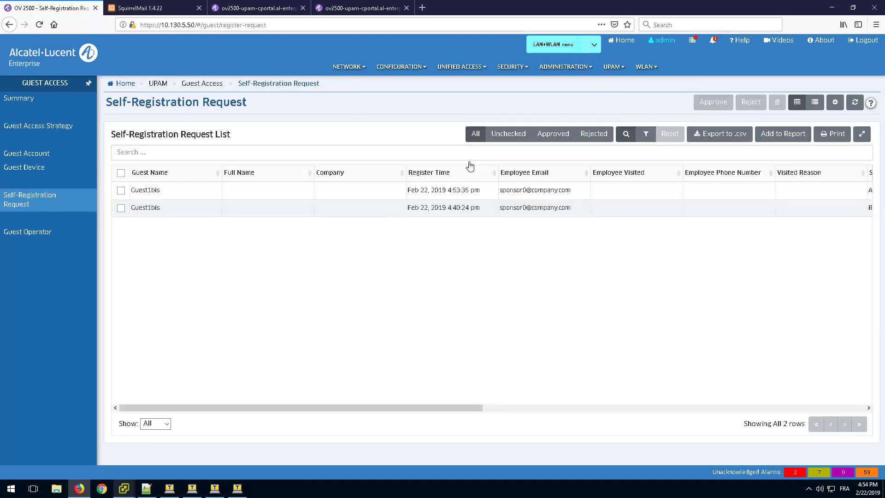
left_click(121, 191)
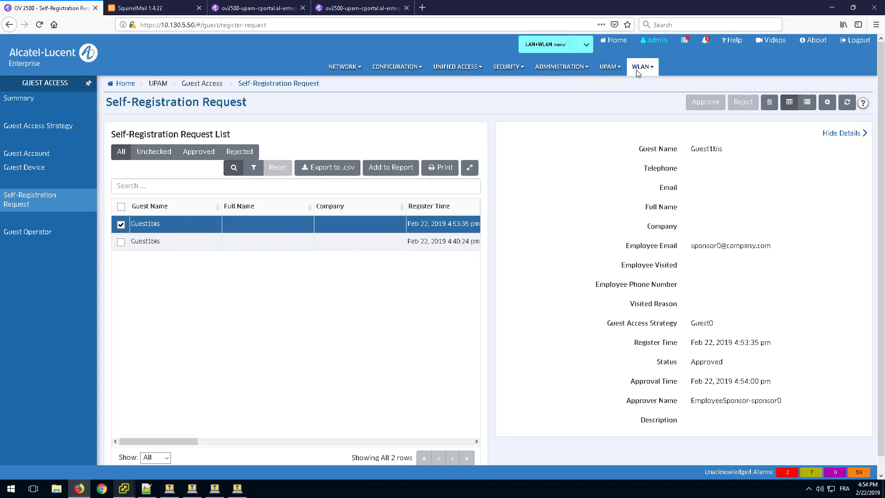
left_click(607, 68)
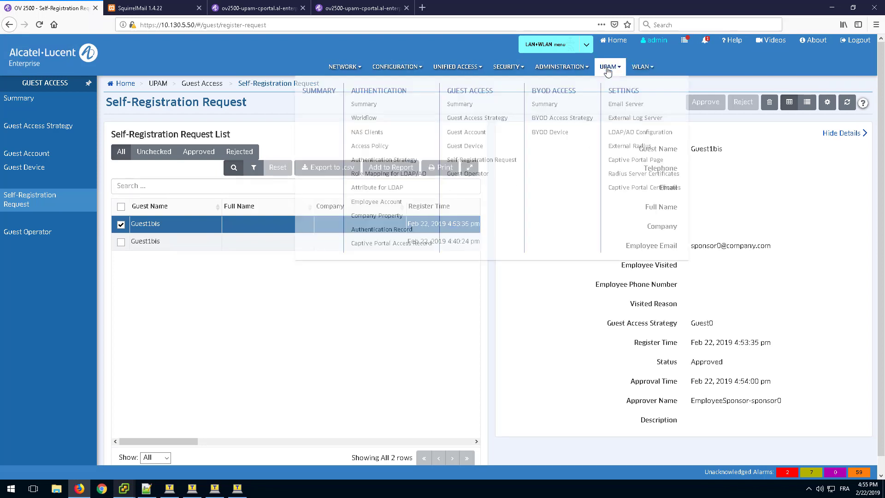
Check the newest Authentication Record's details: Guest0 access policy with Authentication Result Pass
left_click(396, 230)
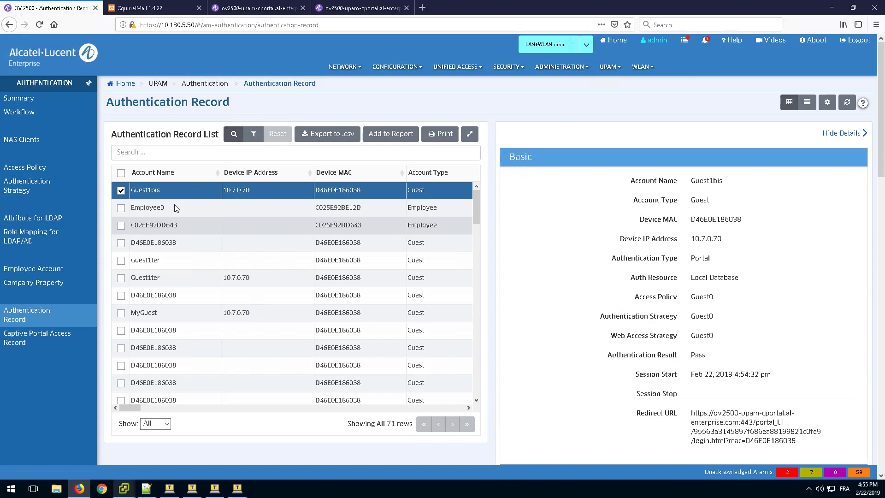
left_click(121, 191)
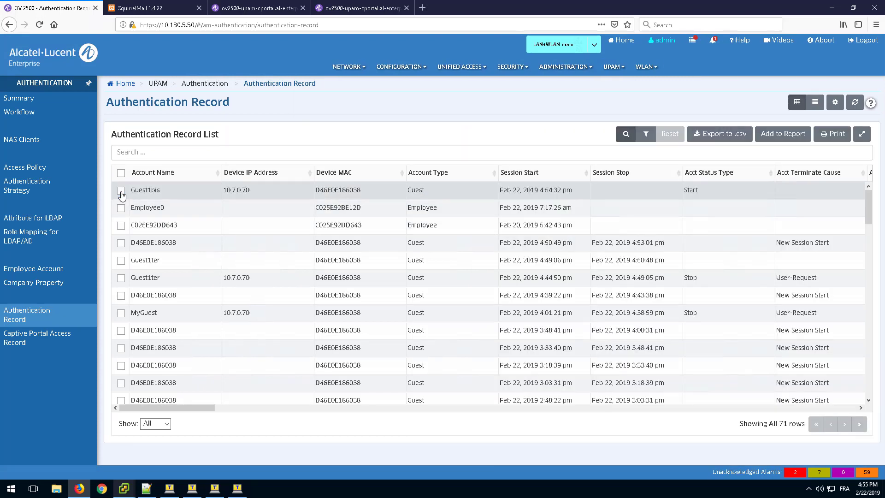
left_click(121, 191)
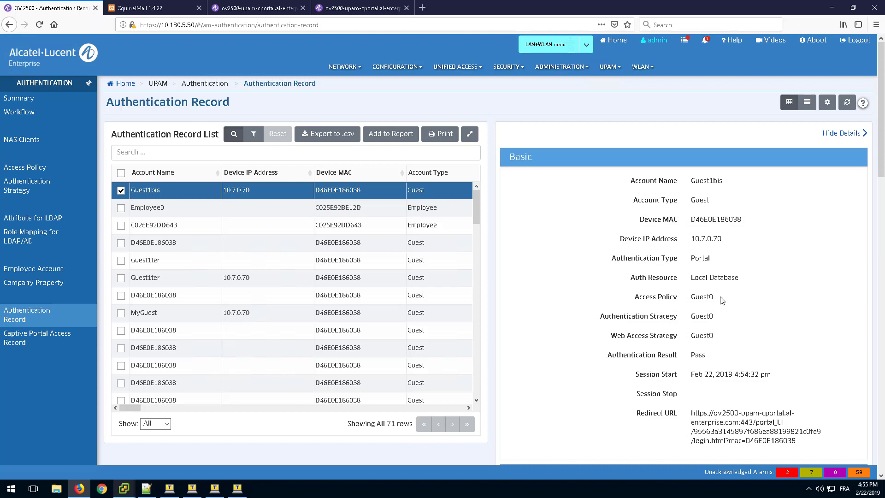
left_click_drag(708, 355, 688, 356)
left_click(689, 359)
left_click(611, 68)
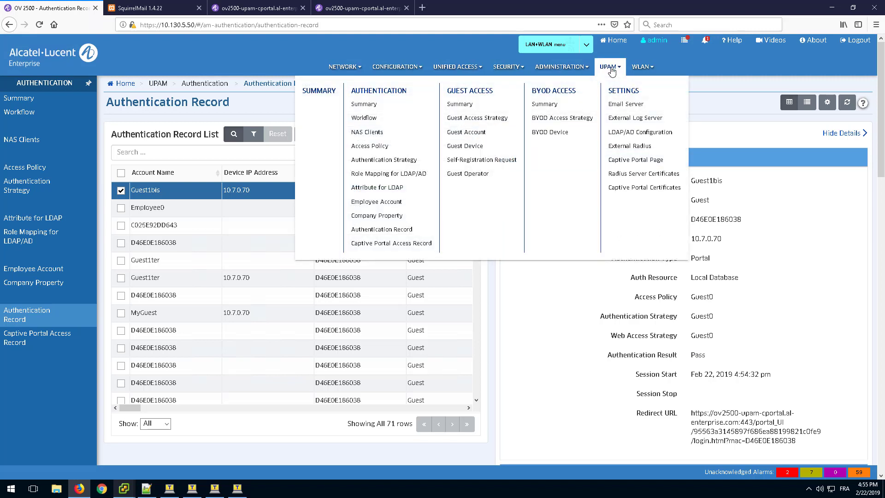
View the newest Captive Portal Access Record: Access-Accept on SSID Guest0 with DefaultPortal
left_click(398, 244)
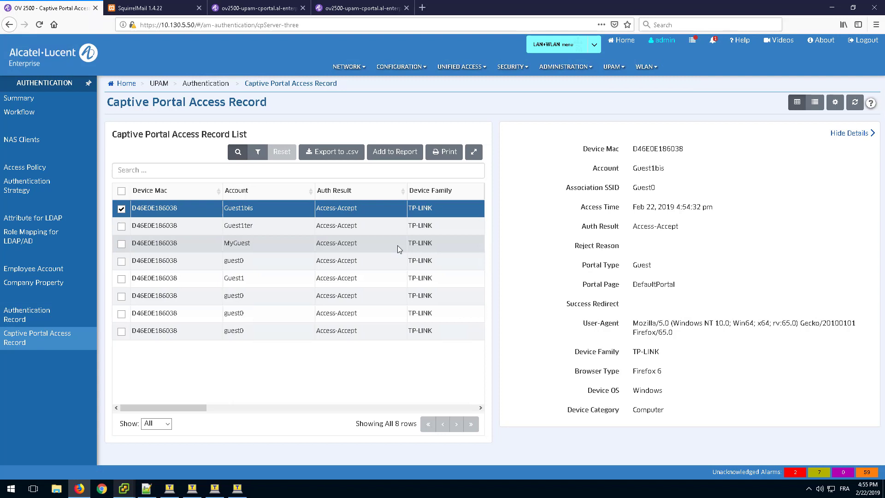
left_click(122, 211)
left_click(121, 193)
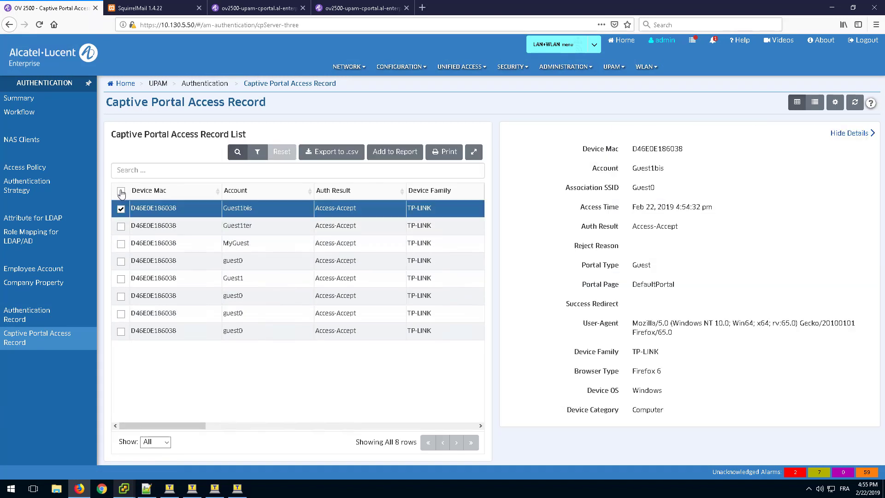